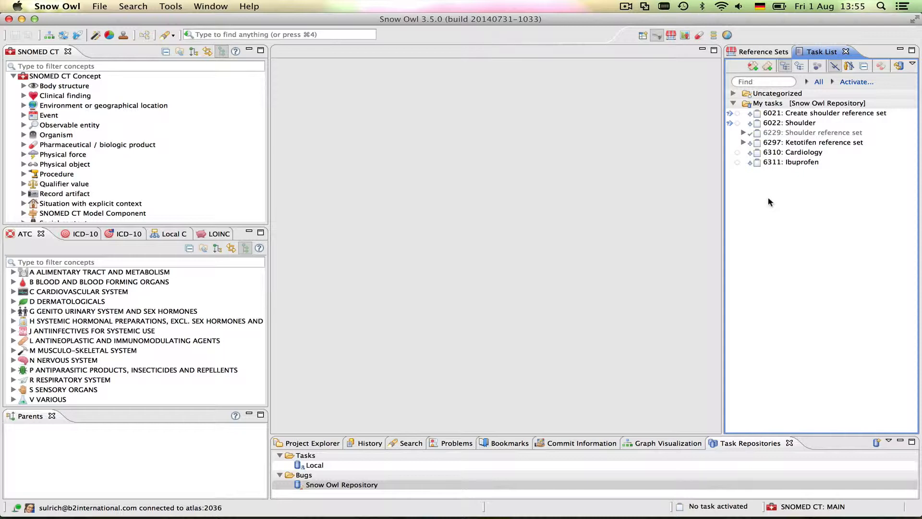
Examine the details of the Ibuprofen task in the task list and close its editor
double_click(780, 163)
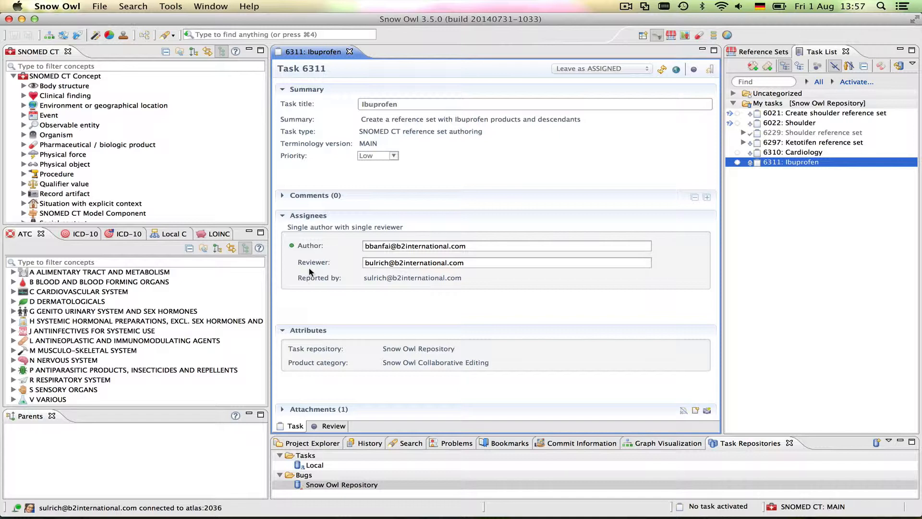
left_click(350, 52)
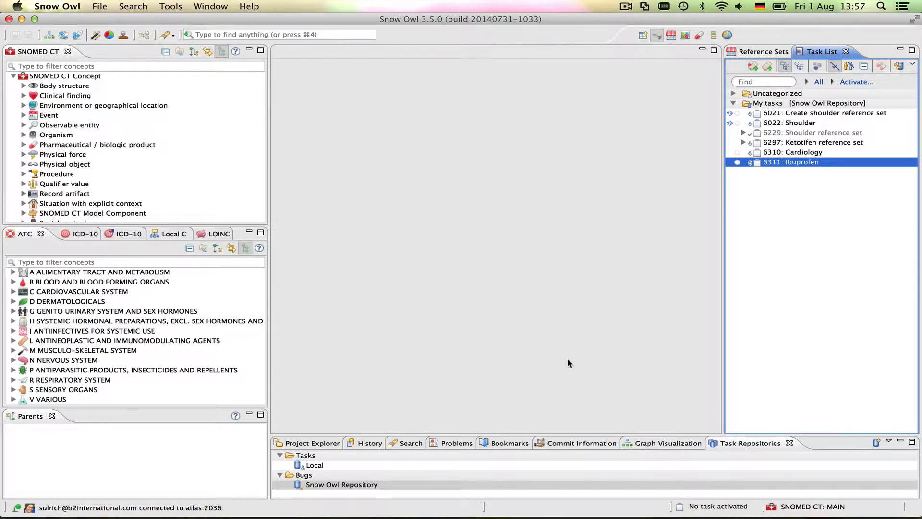
Look at the task lists in the author's and reviewer's Snow Owl instances, then return to the task creator's instance
mouse_move(617, 518)
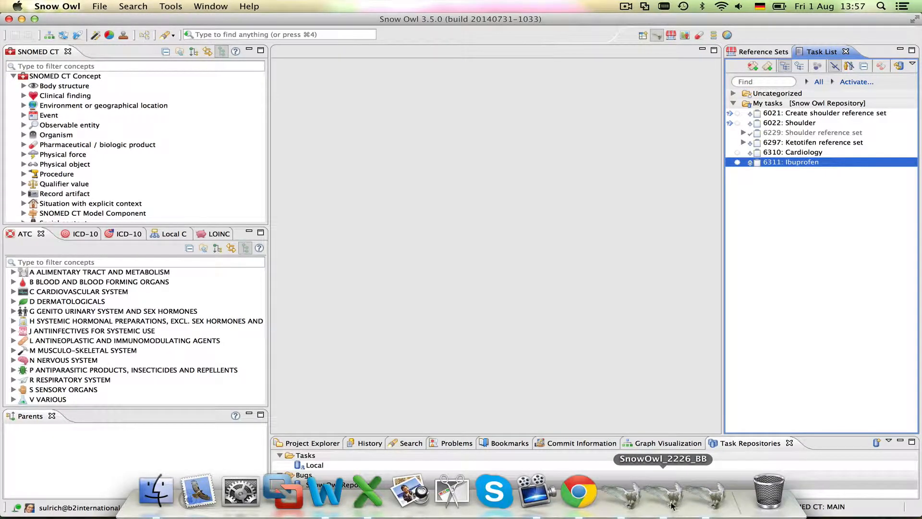
left_click(672, 505)
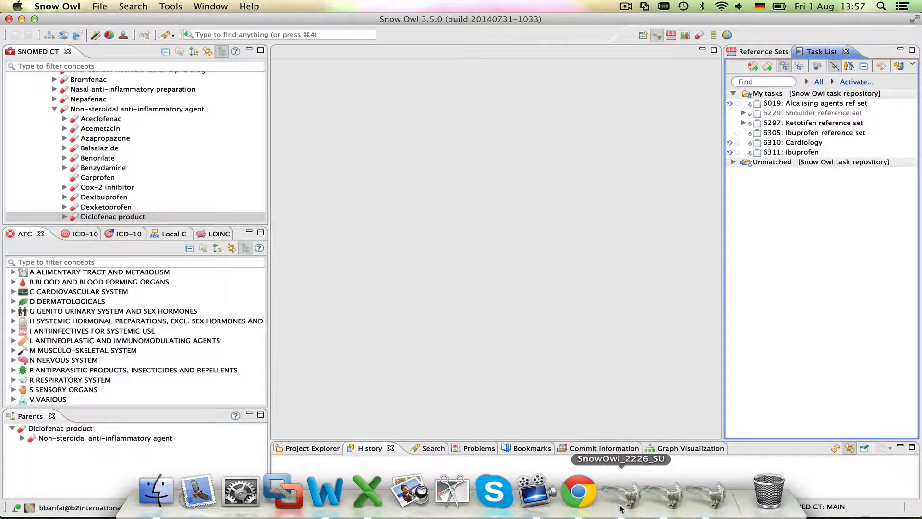
left_click(711, 502)
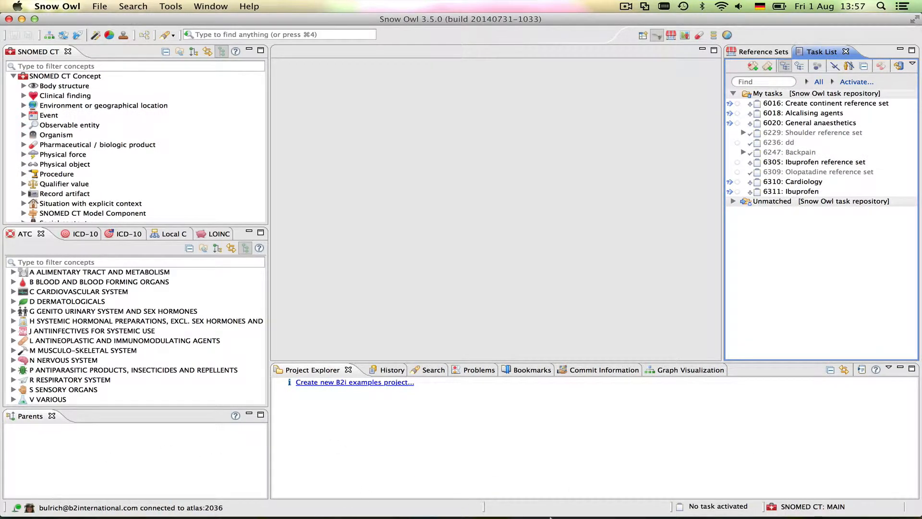
mouse_move(577, 510)
left_click(622, 500)
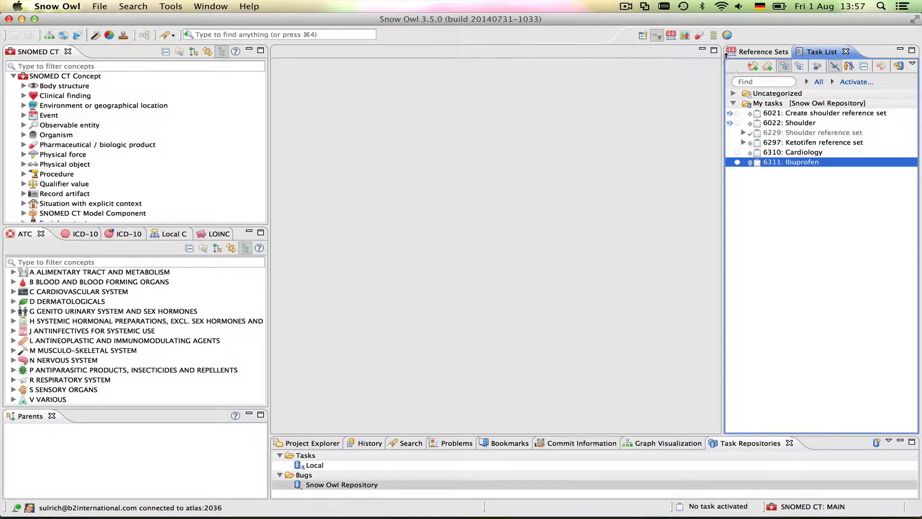
Start a new task with the artifact type SNOMED CT reference set authoring
left_click(767, 67)
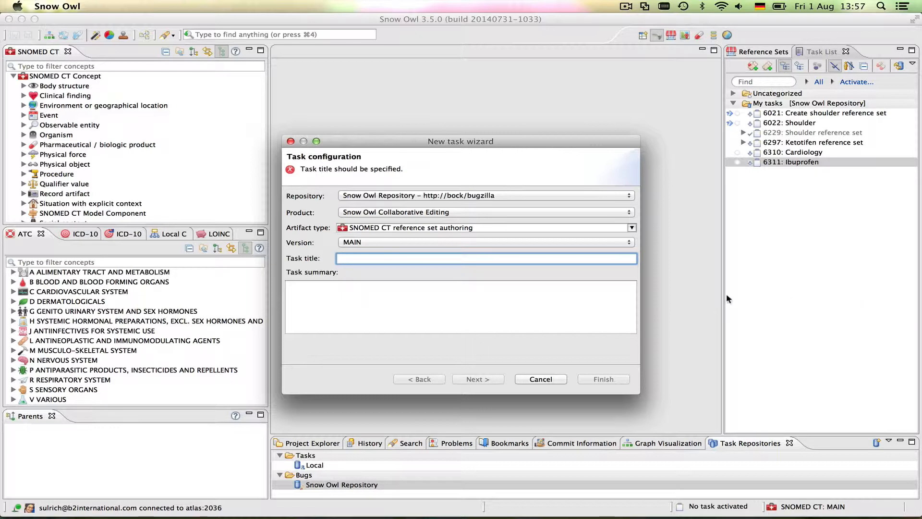
left_click(632, 229)
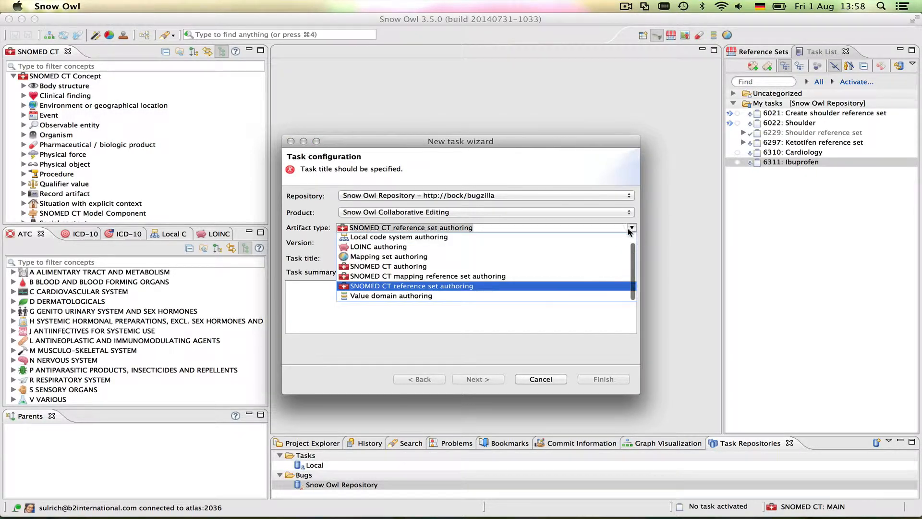
scroll(568, 269, "up", 1)
scroll(568, 268, "down", 2)
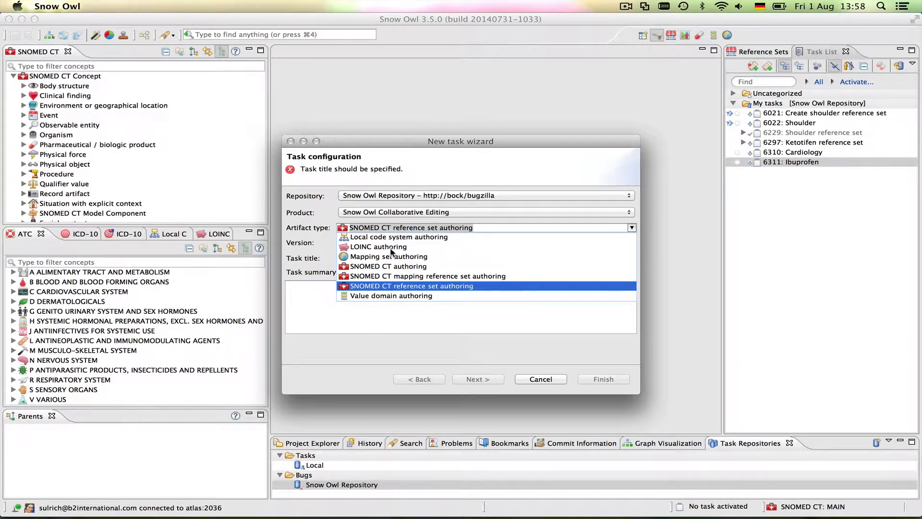
left_click(440, 285)
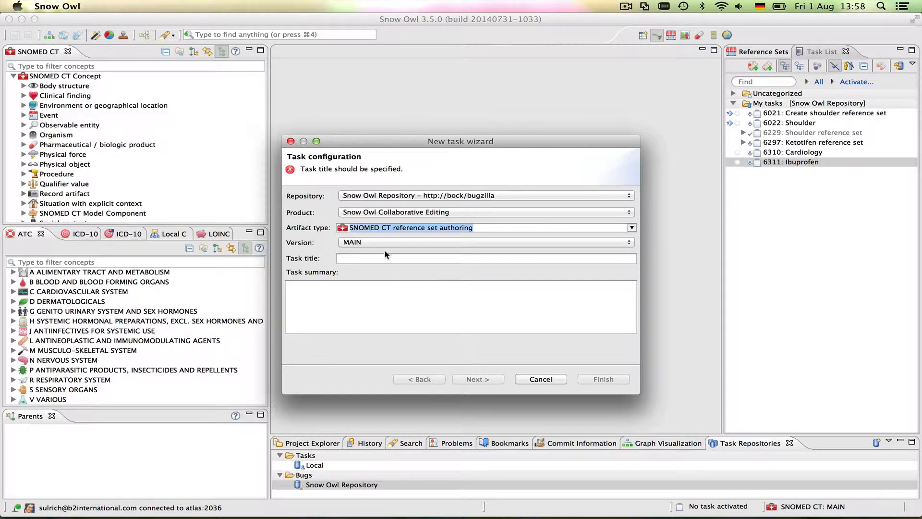
Enter "Create Diclofenac reference set" as both the task title and the task summary, and continue to the reference set configuration
left_click(362, 257)
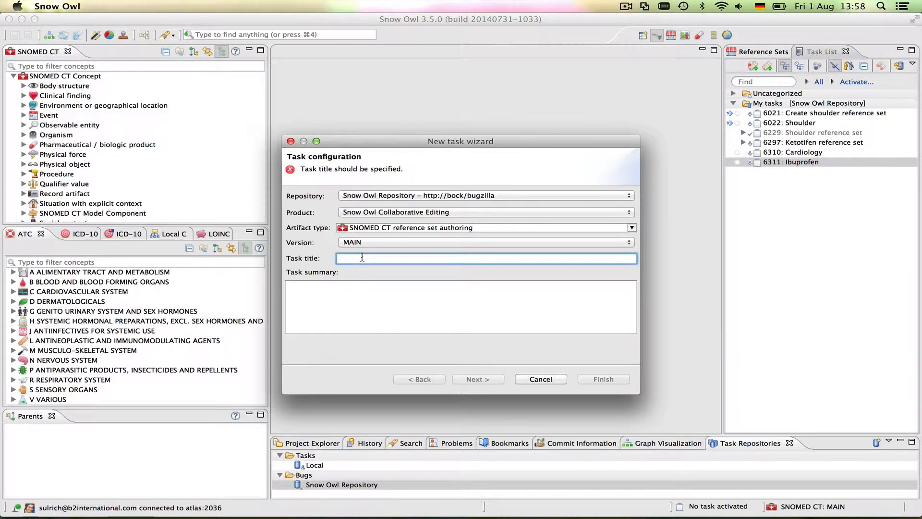
type("Create D")
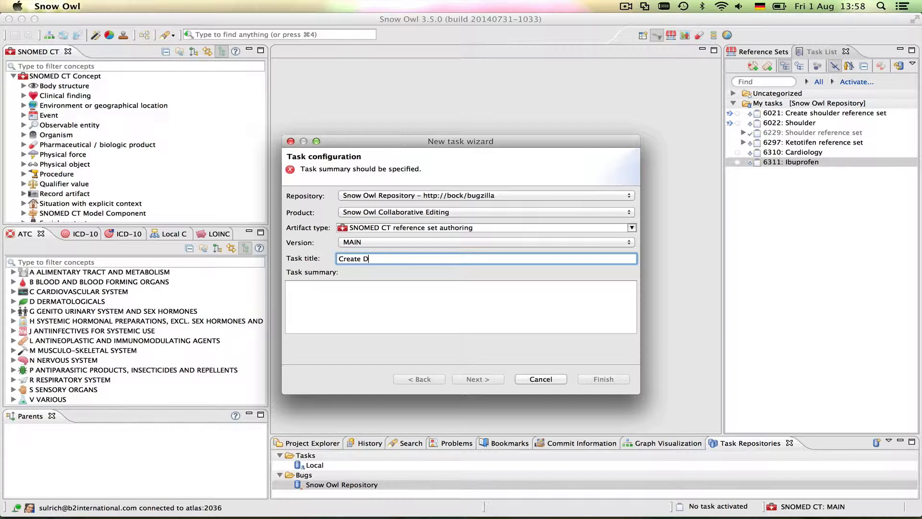
type("iclofenac reference set")
left_click(317, 297)
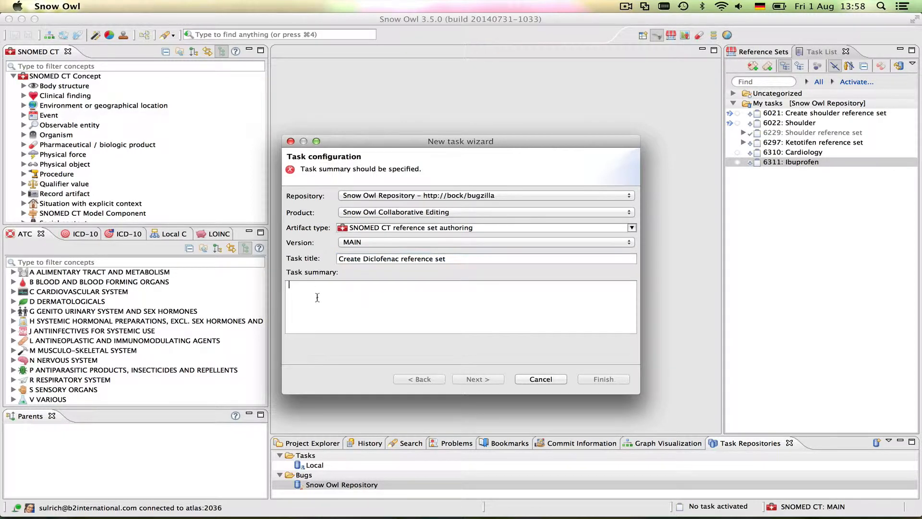
left_click_drag(451, 259, 316, 262)
key("super+c")
left_click(321, 293)
key("super+v")
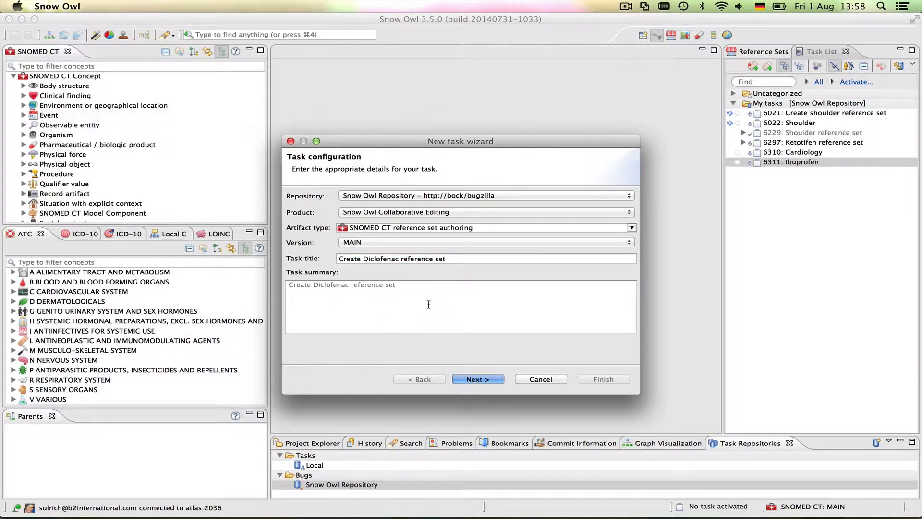
left_click(474, 380)
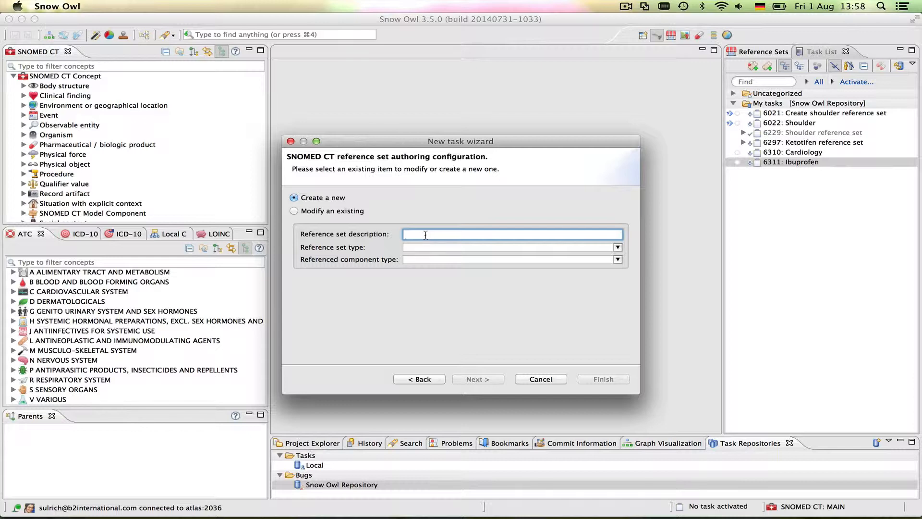
Describe the new reference set as Diclofenac, with type Simple type reference set and referenced component type SNOMED CT Concept, and continue
type("Diclofena")
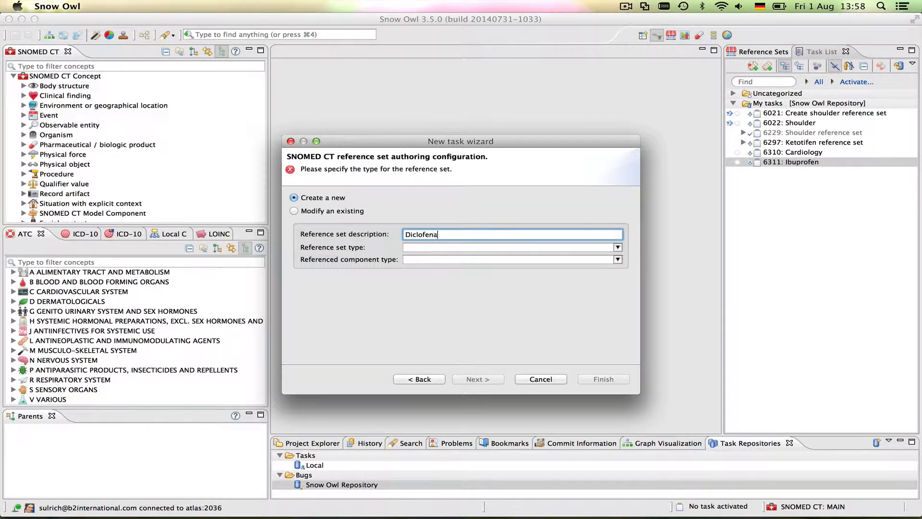
type("c")
left_click(417, 246)
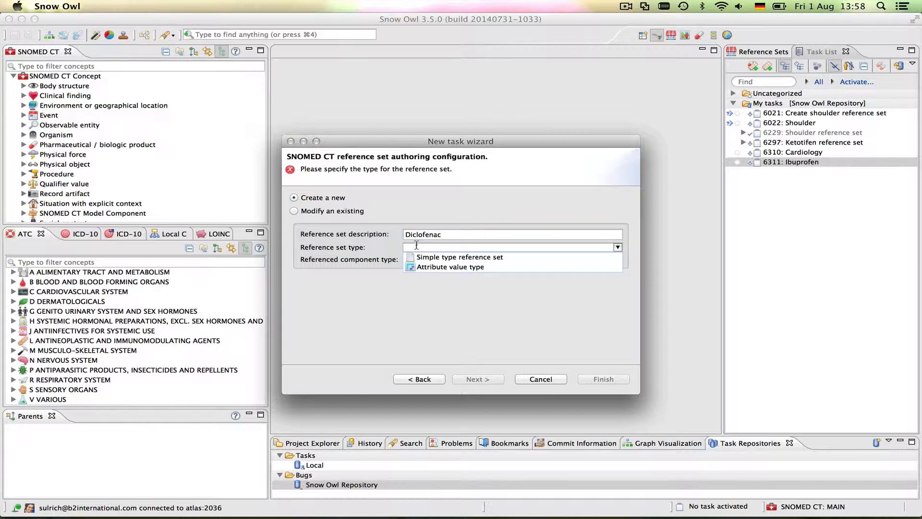
left_click(421, 258)
left_click(421, 259)
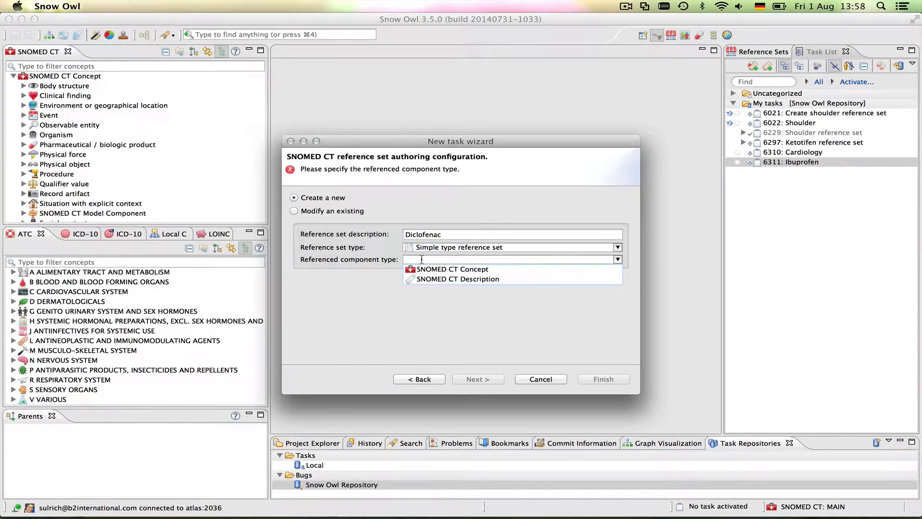
left_click(424, 266)
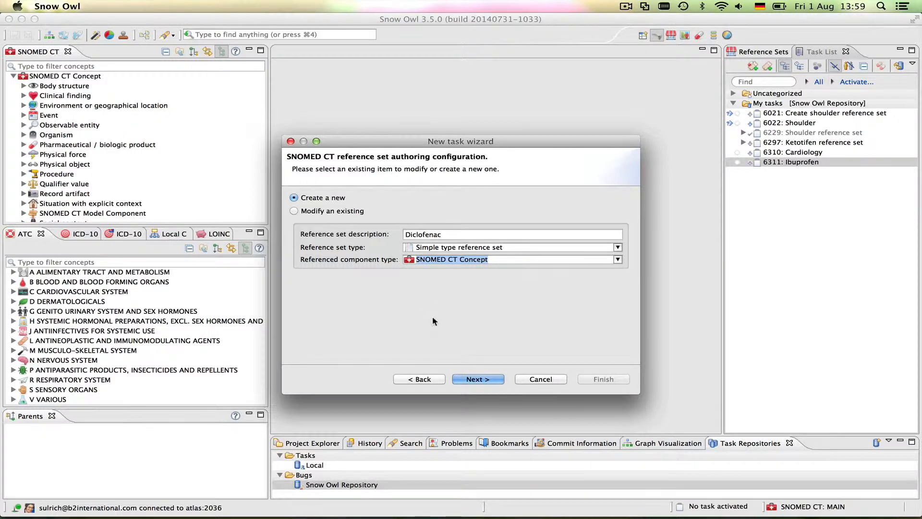
left_click(477, 381)
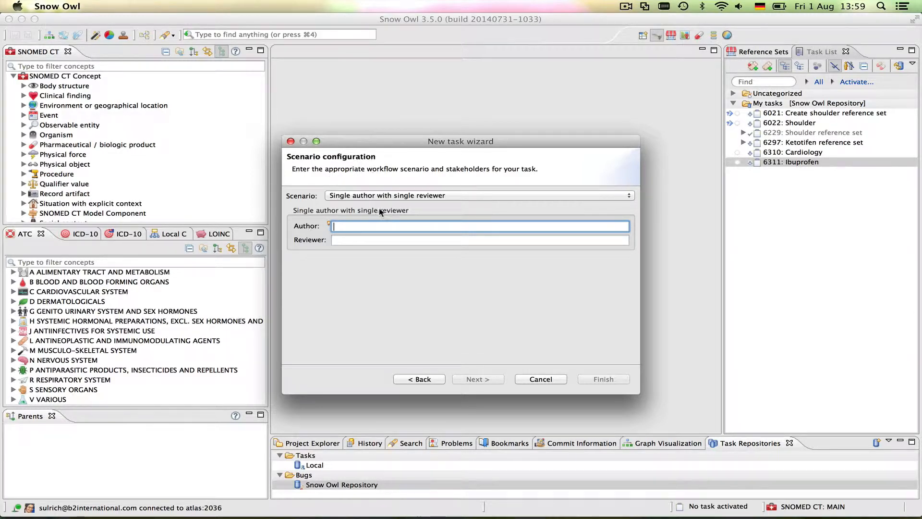
Choose the scenario Single author with single reviewer and enter the author's e-mail from the suggested users starting with "bb"
left_click(630, 197)
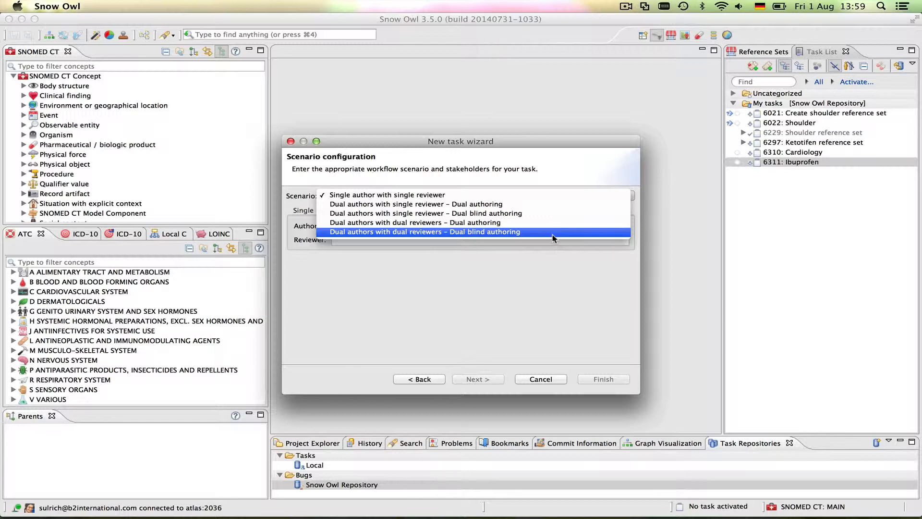
left_click(451, 194)
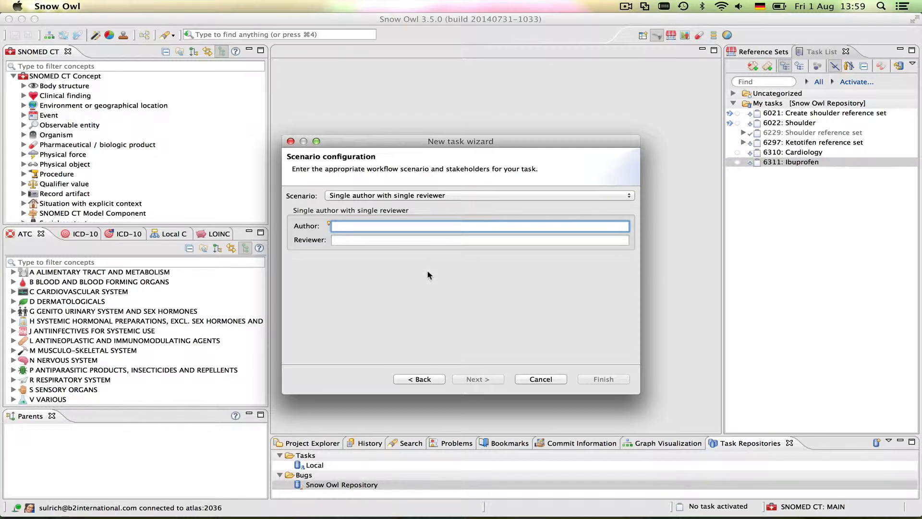
key("ctrl+space")
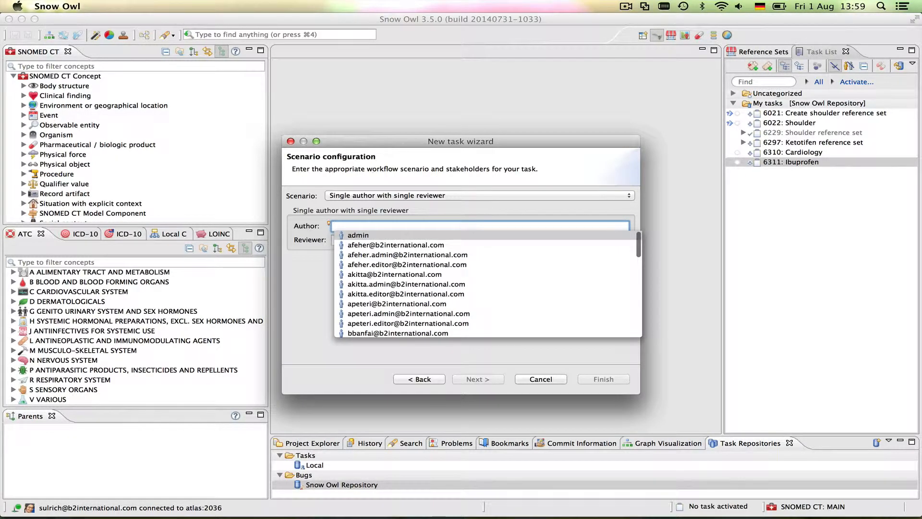
scroll(469, 278, "down", 2)
scroll(469, 283, "down", 10)
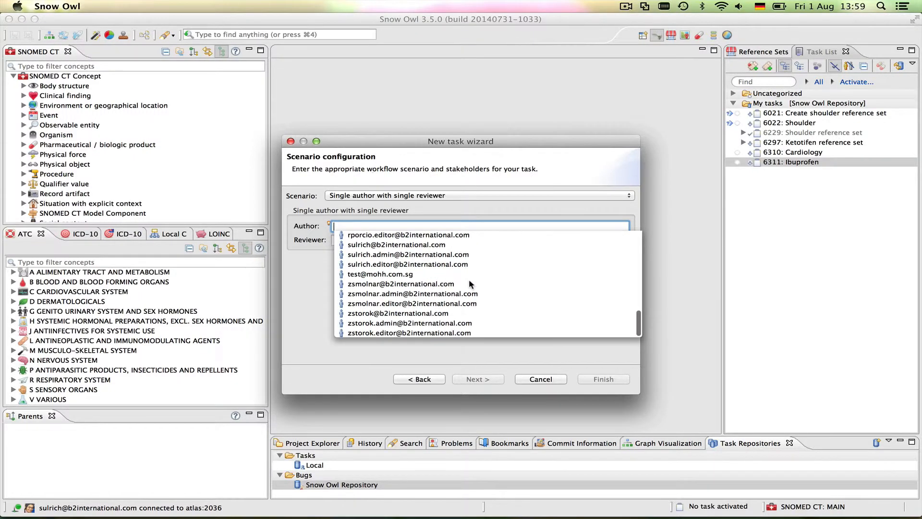
scroll(469, 282, "up", 15)
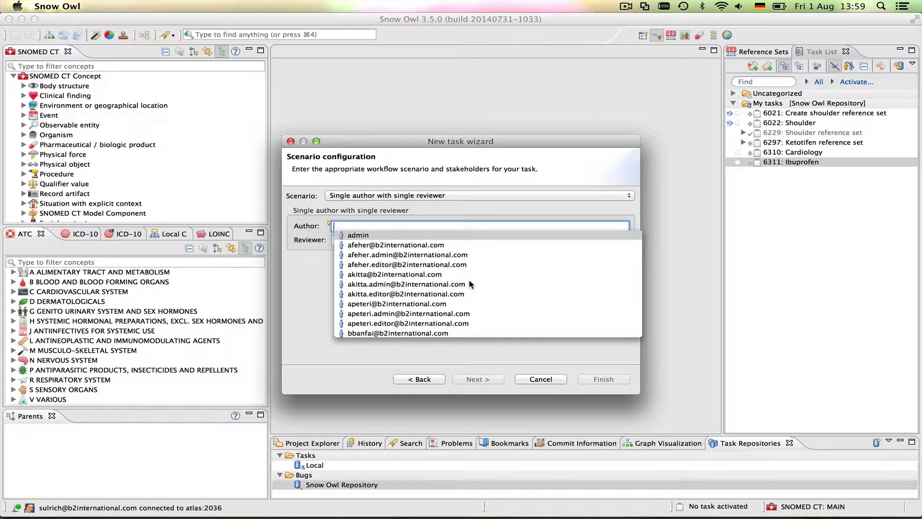
type("bb")
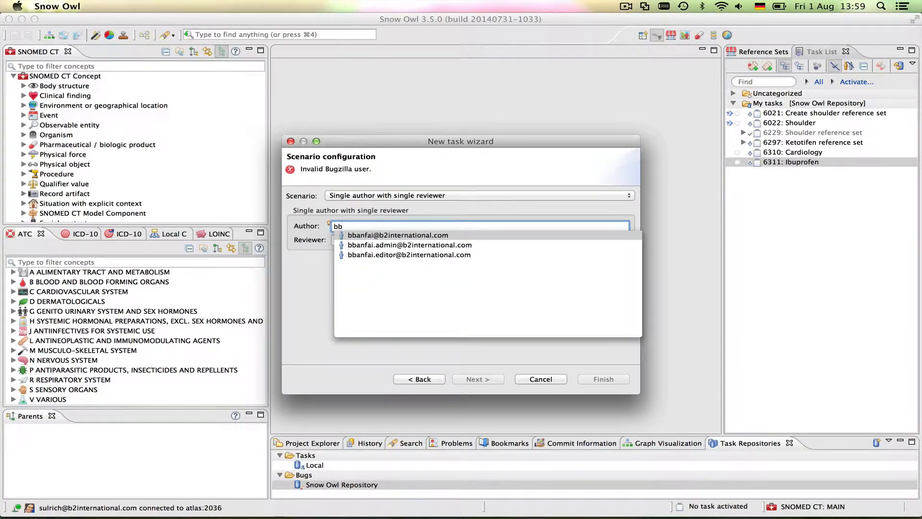
key("Return")
Enter the reviewer's e-mail from the suggested users starting with "bu" and finish creating the task
left_click(362, 241)
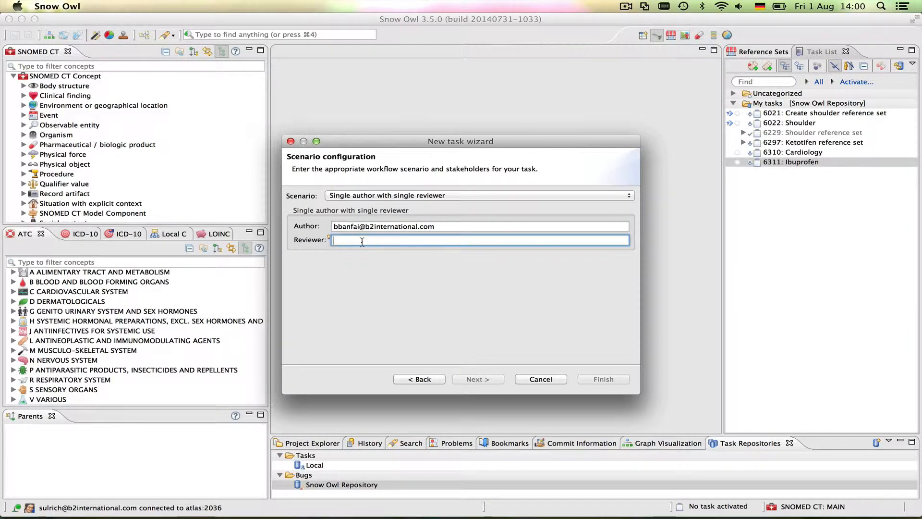
type("bu")
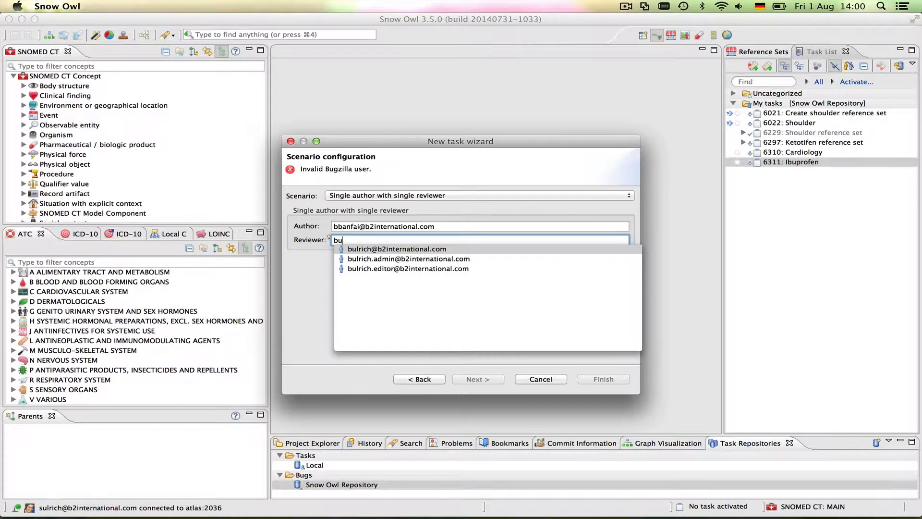
key("Return")
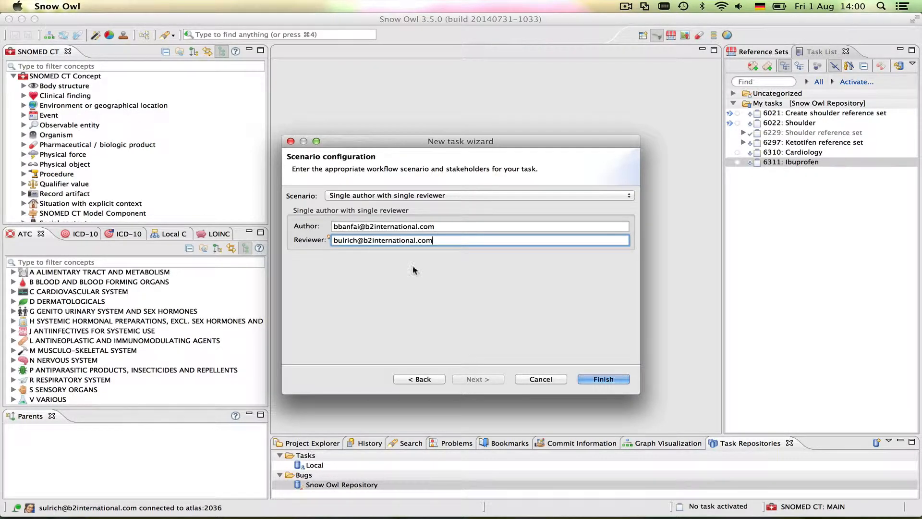
left_click(604, 380)
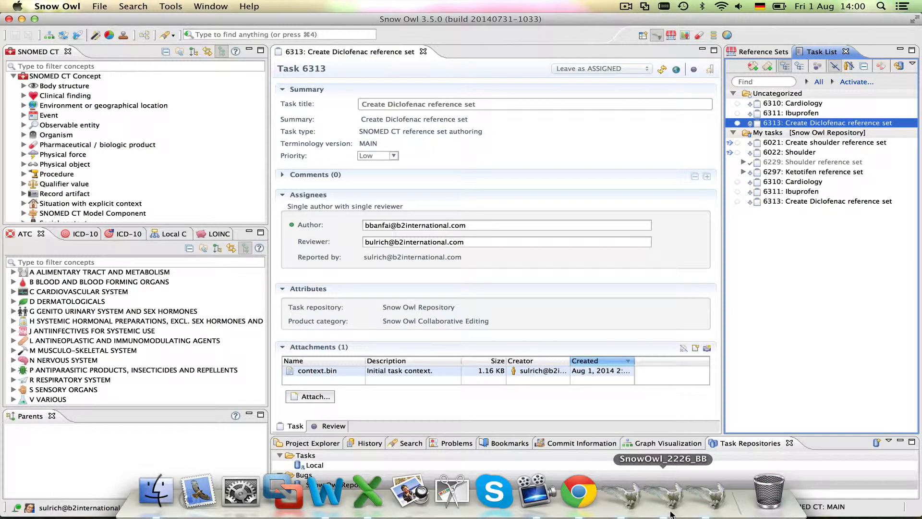
In the author's Snow Owl instance, synchronise the task list and open and activate the Create Diclofenac reference set task
left_click(671, 514)
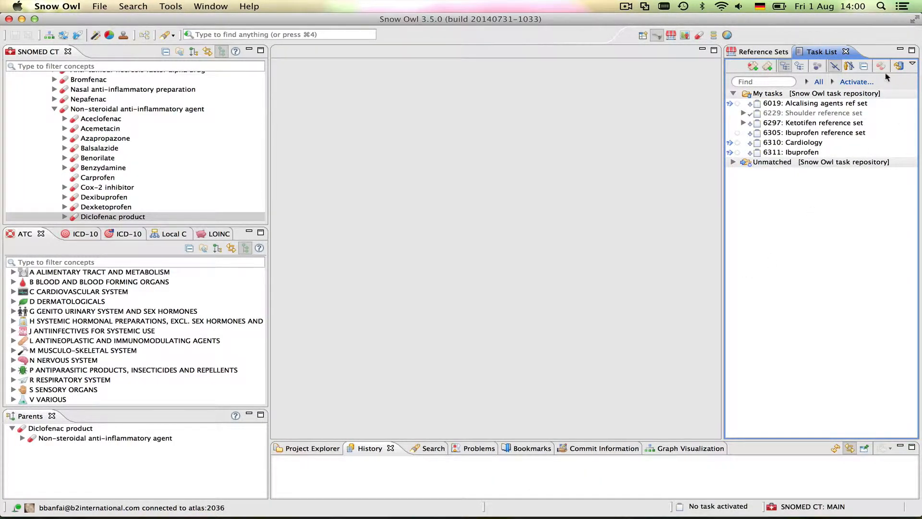
left_click(900, 66)
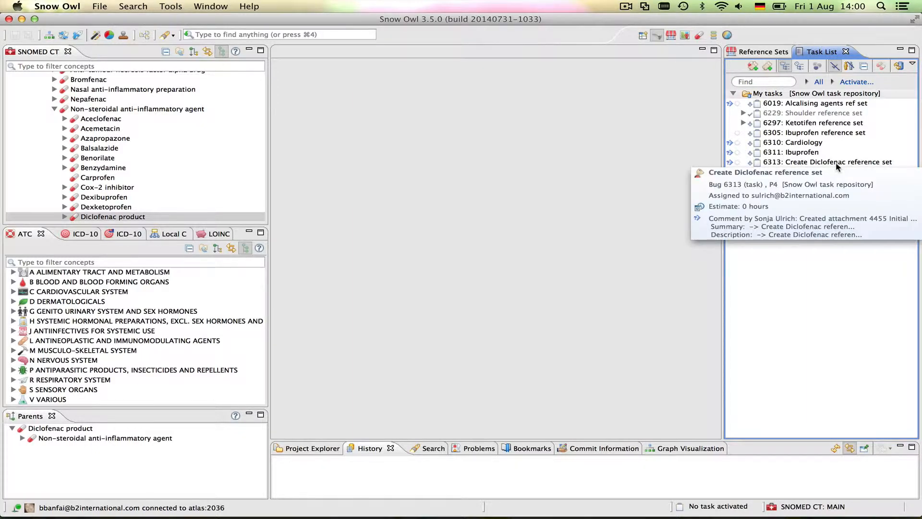
double_click(838, 163)
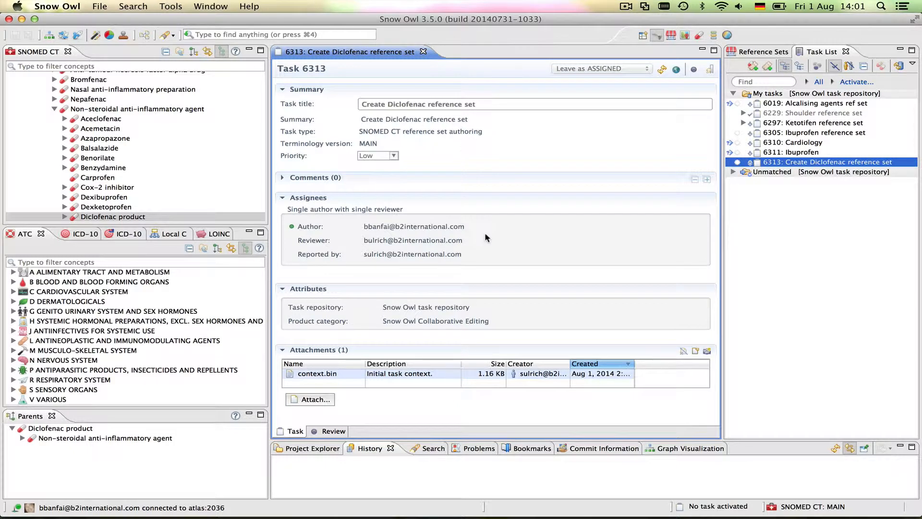
left_click(695, 70)
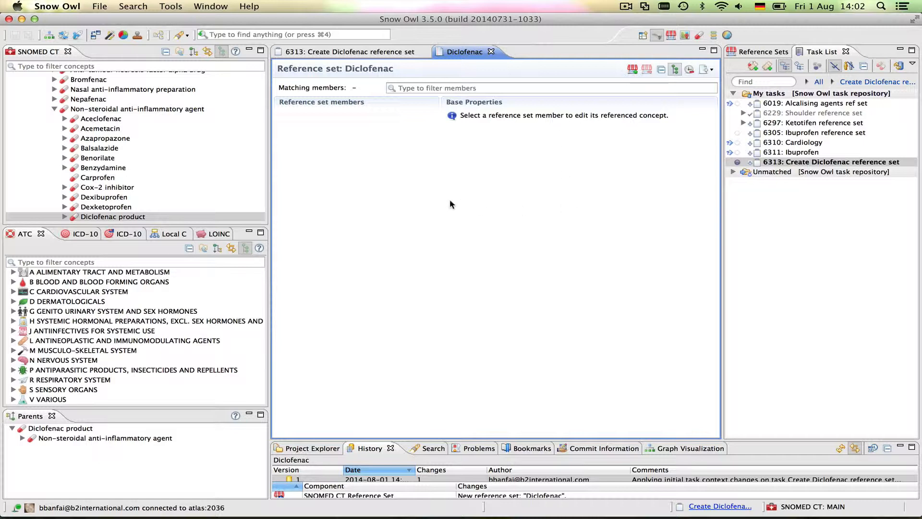
Add the Diclofenac product concept and its descendants to the active Diclofenac reference set and save the reference set
scroll(210, 145, "down", 4)
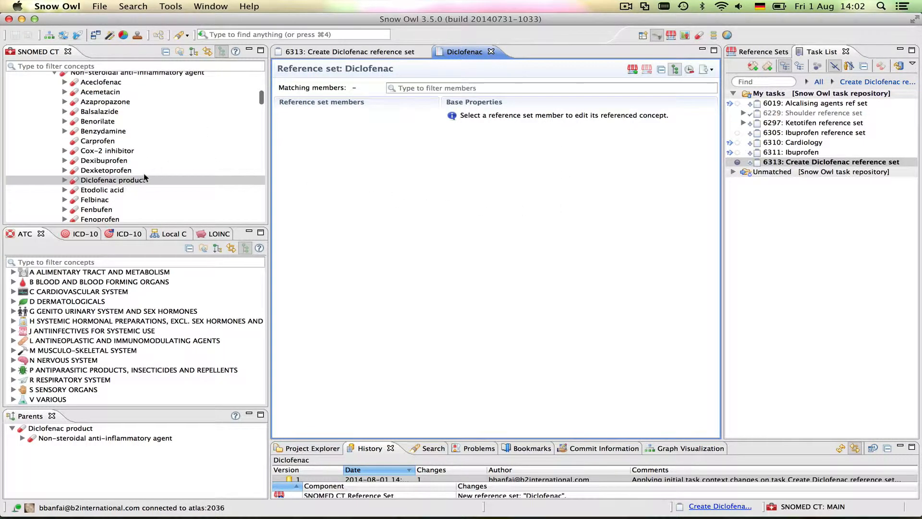
left_click(136, 182)
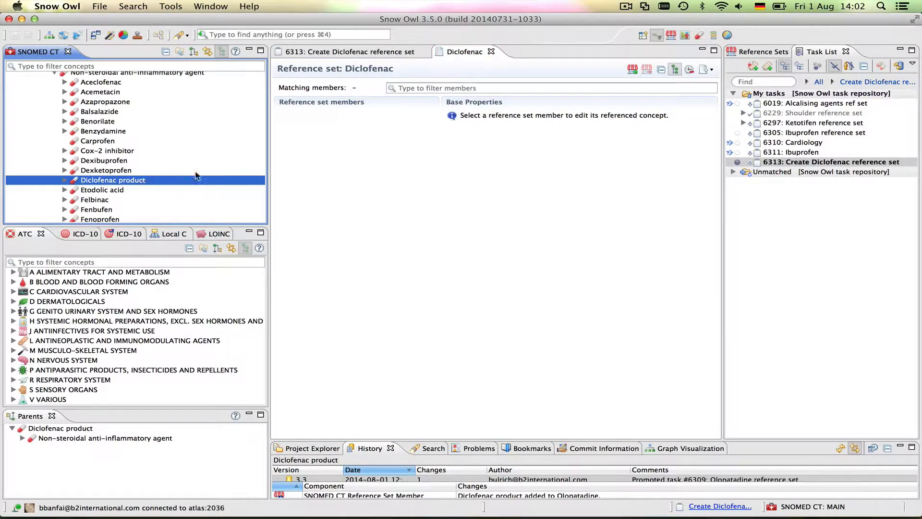
right_click(125, 180)
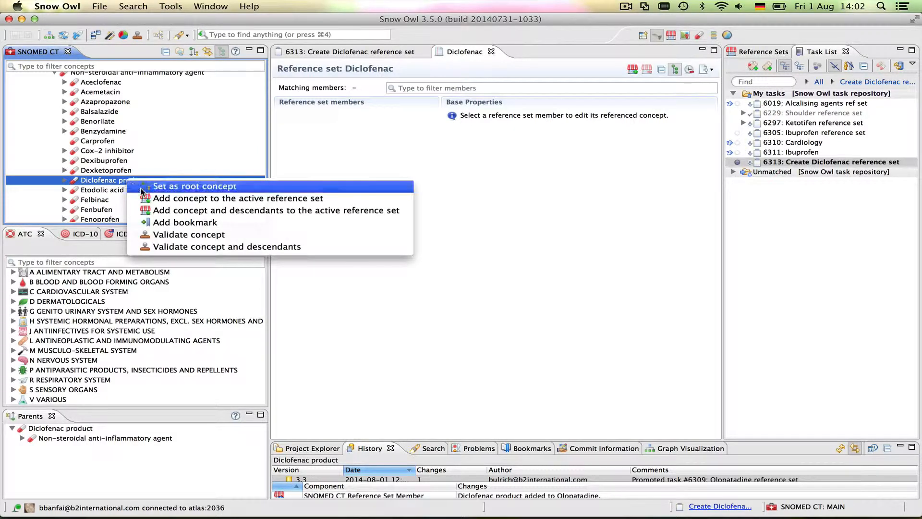
left_click(190, 211)
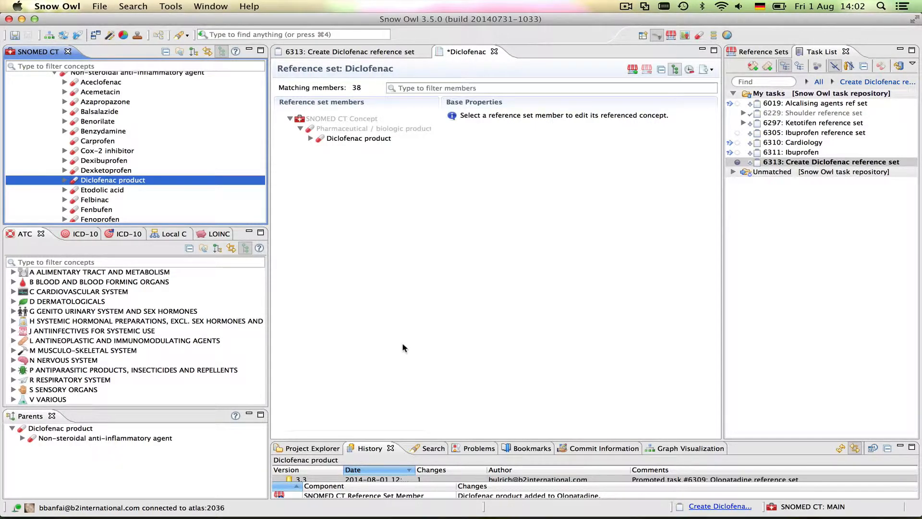
left_click(14, 36)
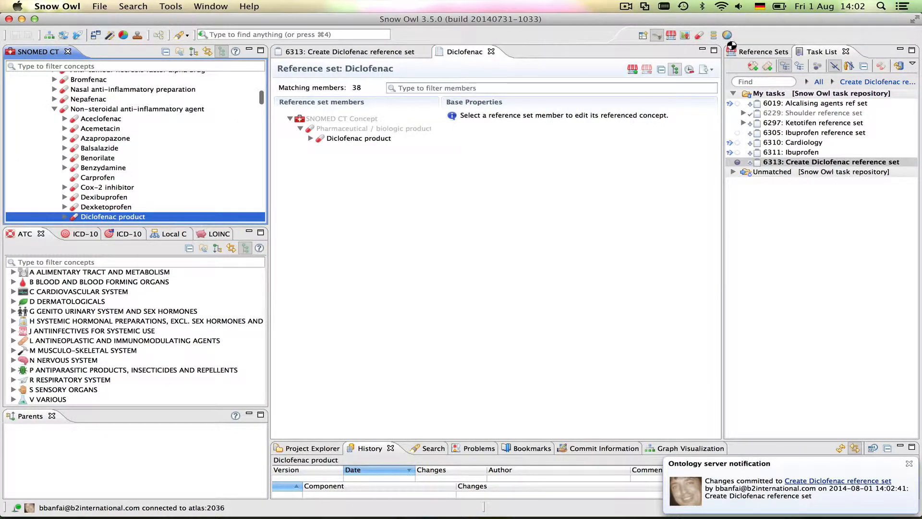
Show the Diclofenac reference set members as a flat list, widen the list and inspect the Diclofenac sodium member's details
left_click(677, 71)
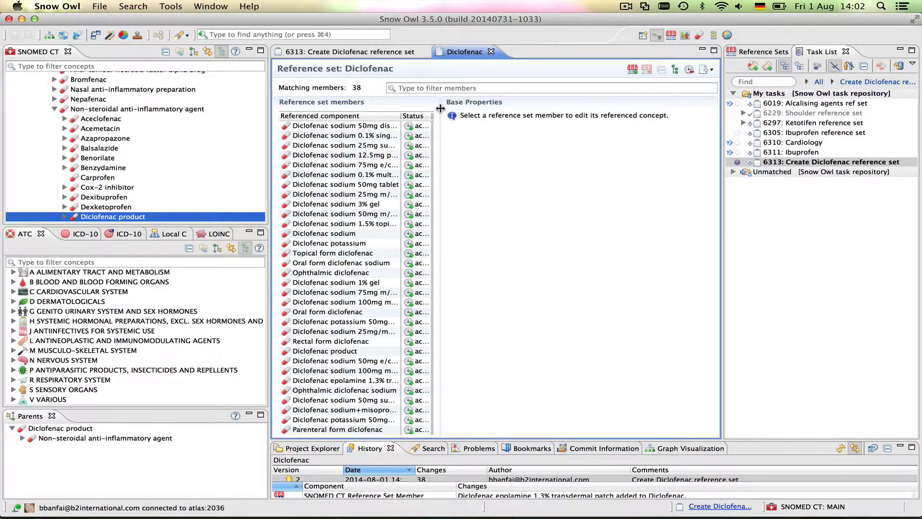
left_click_drag(440, 118, 567, 116)
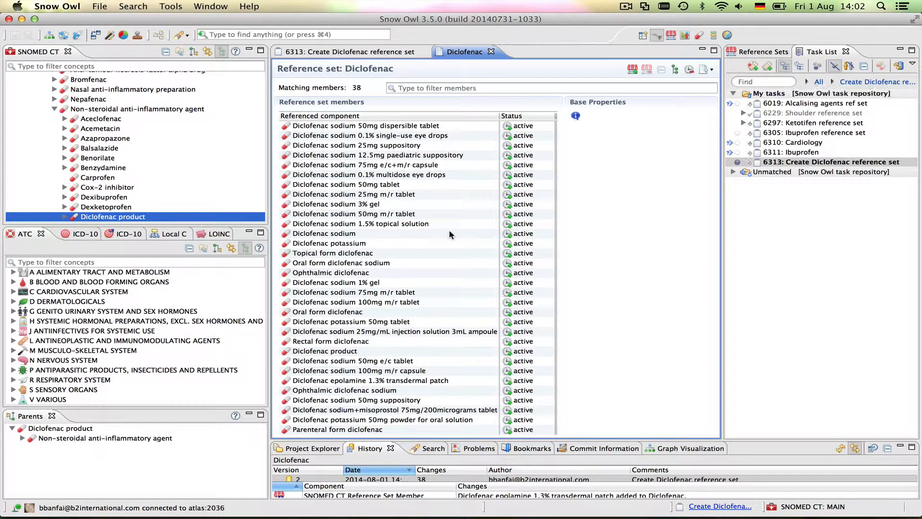
mouse_move(450, 234)
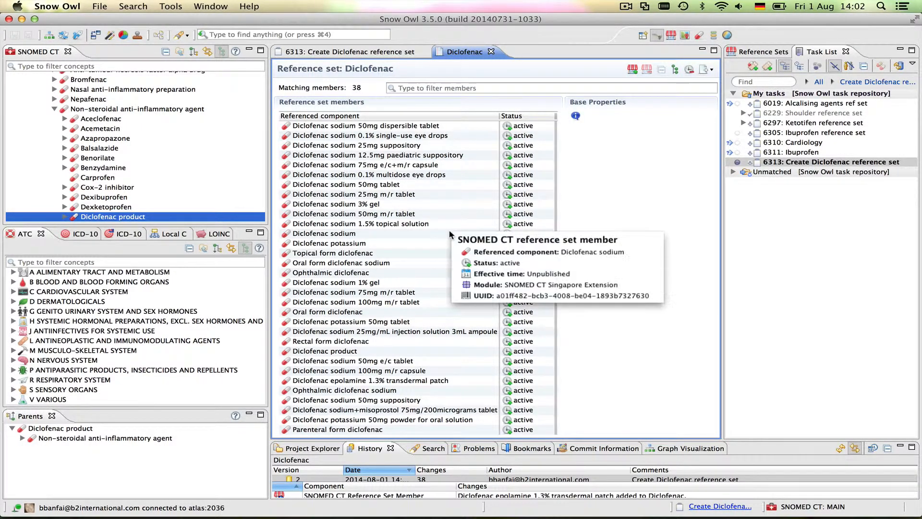
Set the Create Diclofenac reference set task to Resolve as FIXED and save it to hand it to the reviewer
left_click(347, 53)
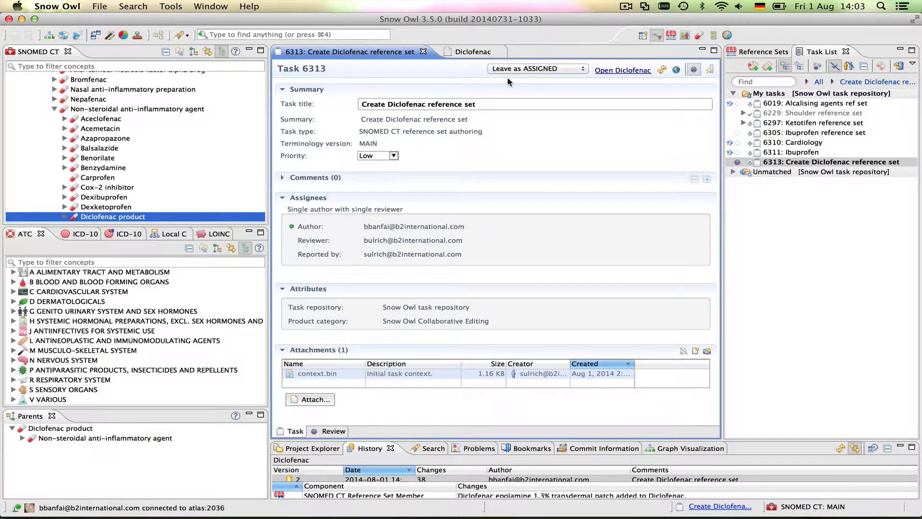
left_click(585, 70)
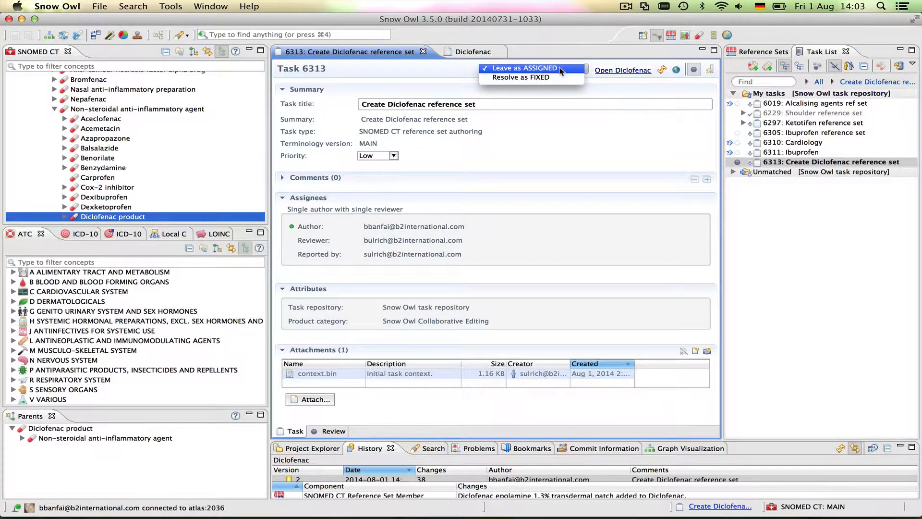
left_click(547, 78)
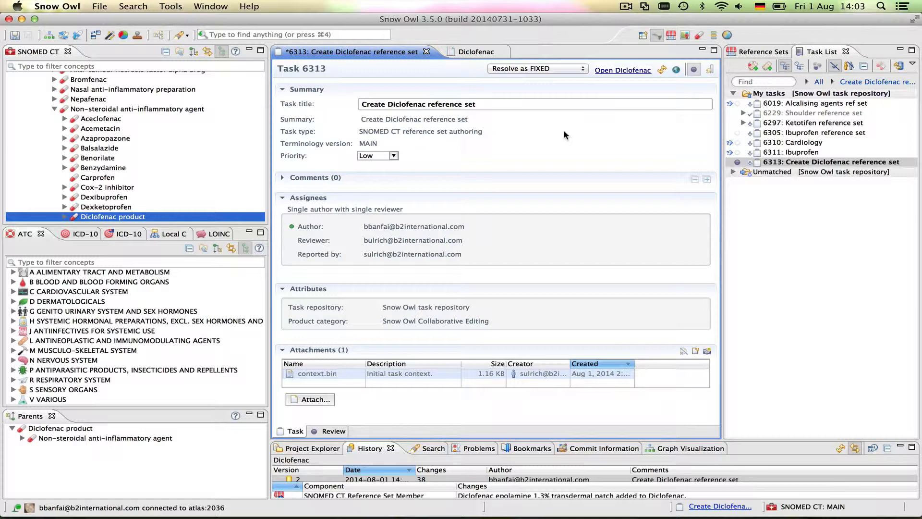
left_click(14, 36)
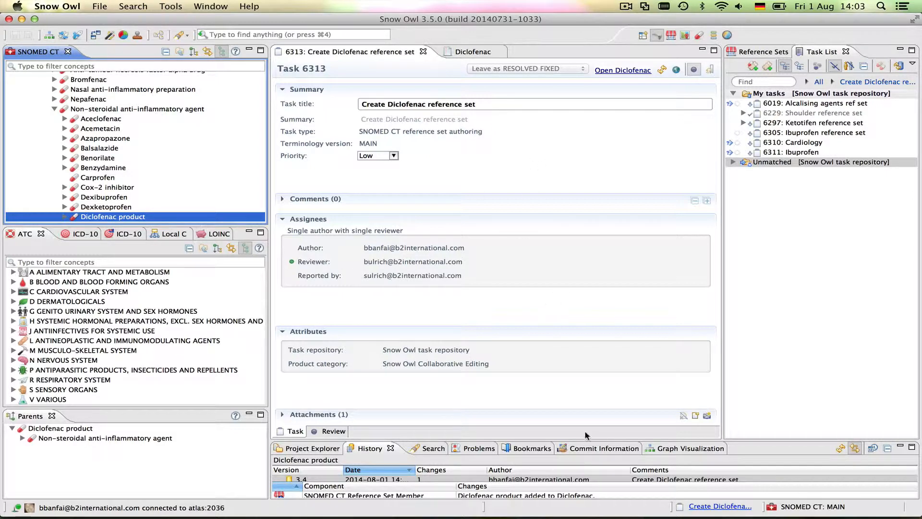
Switch to the reviewer's Snow Owl instance and synchronise its task list with the task repository
mouse_move(617, 504)
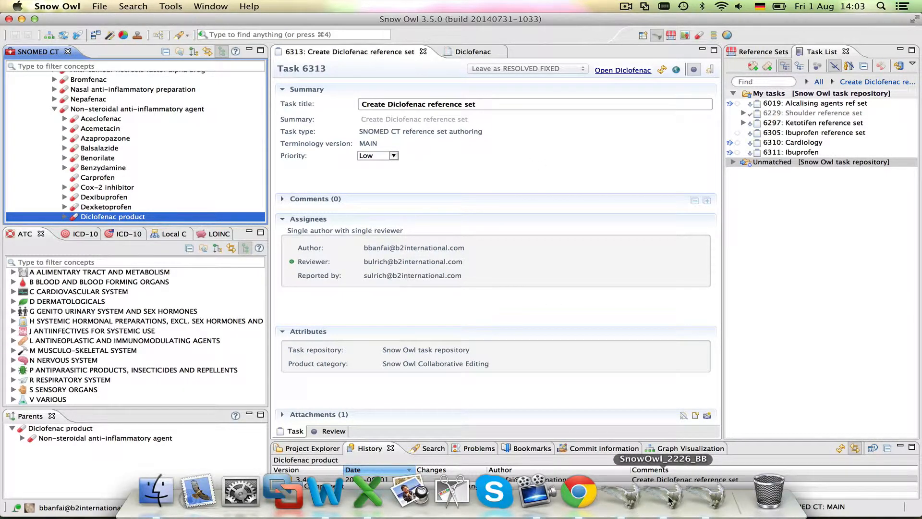
left_click(709, 497)
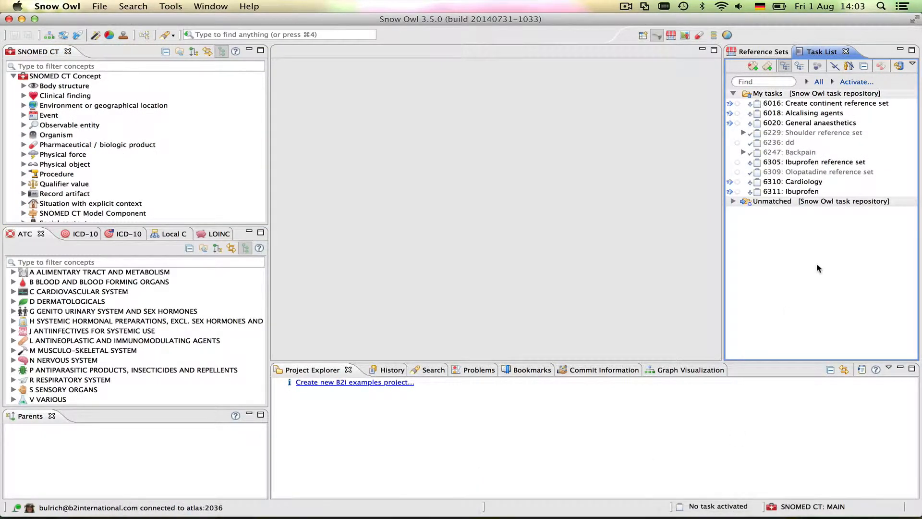
left_click(899, 65)
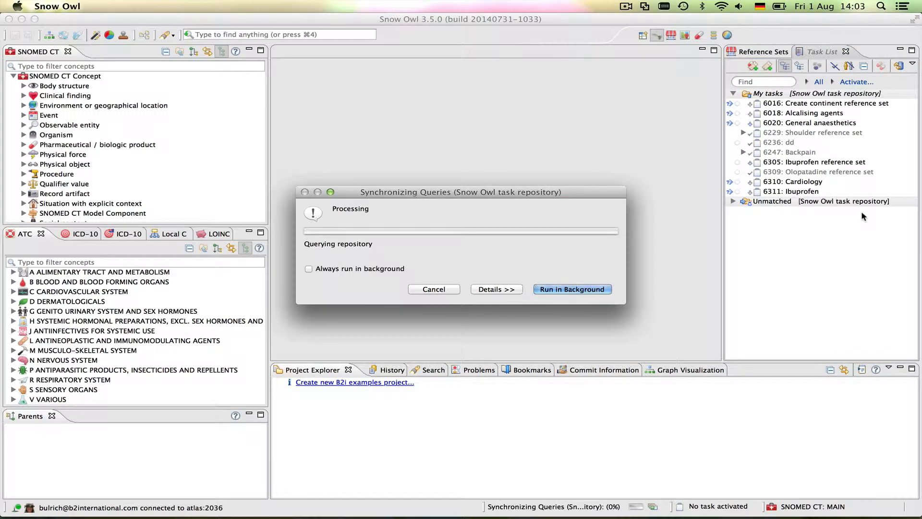